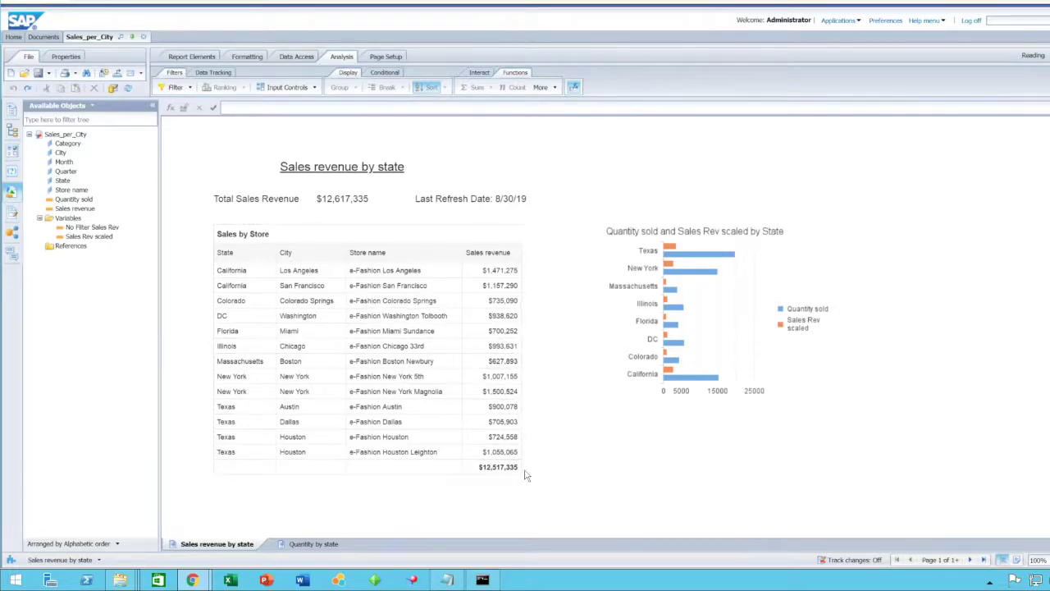
- Select the State column of the Sales by Store table
left_click(246, 302)
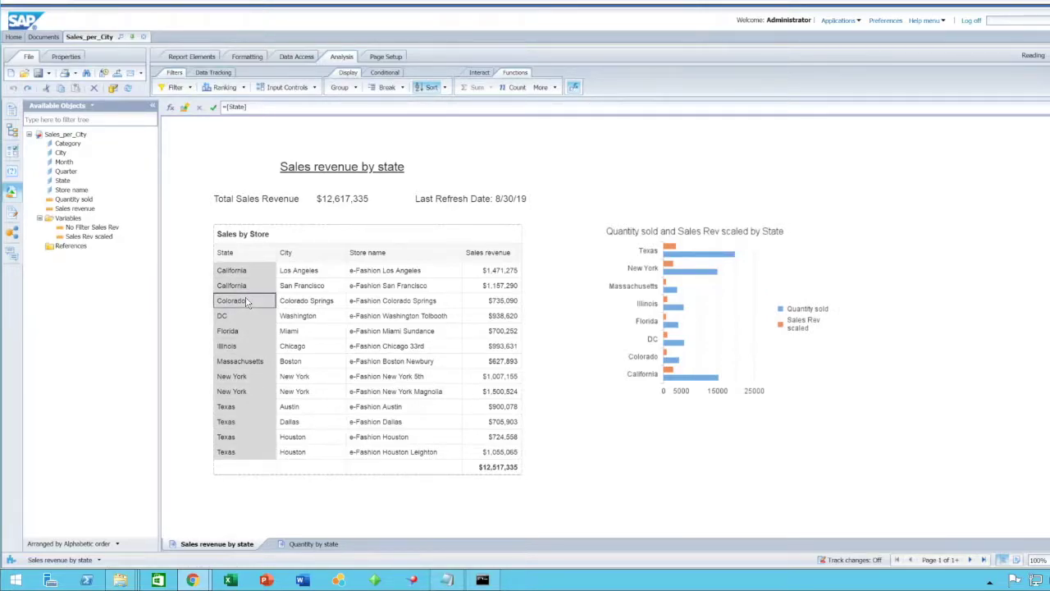
left_click(499, 473)
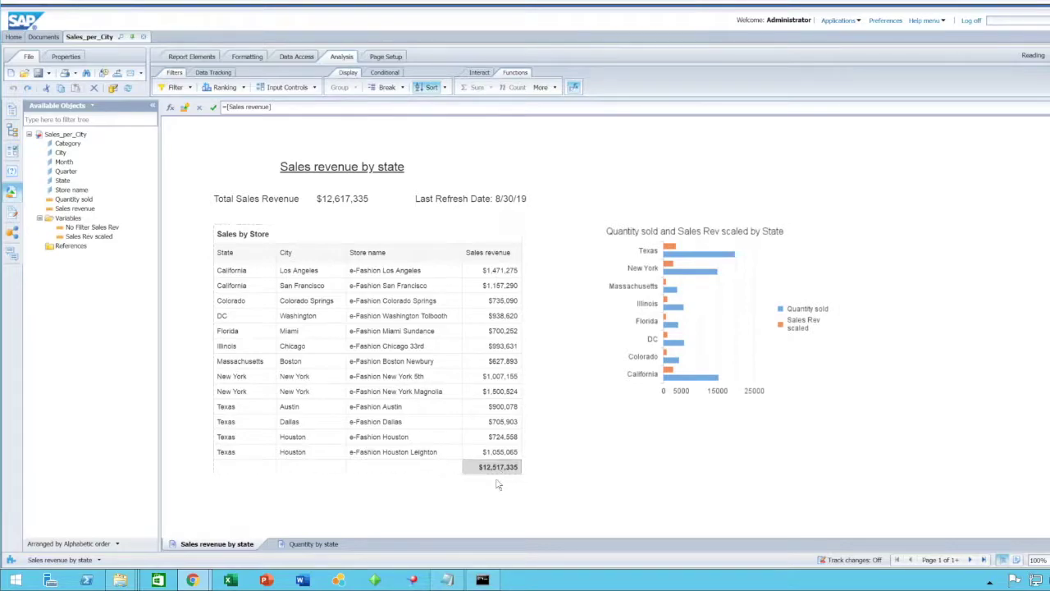
left_click(617, 454)
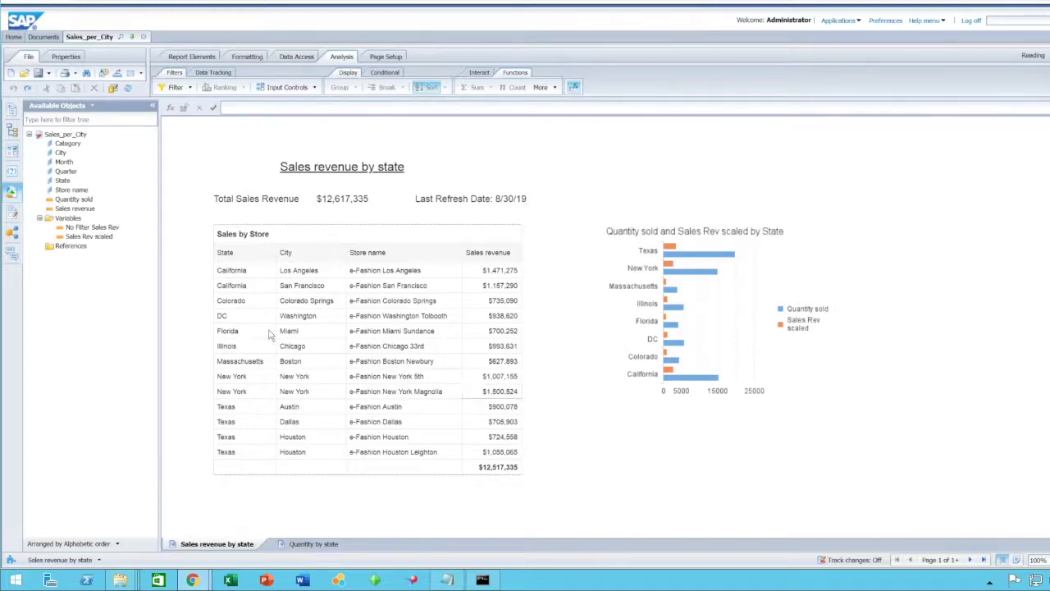
left_click(247, 308)
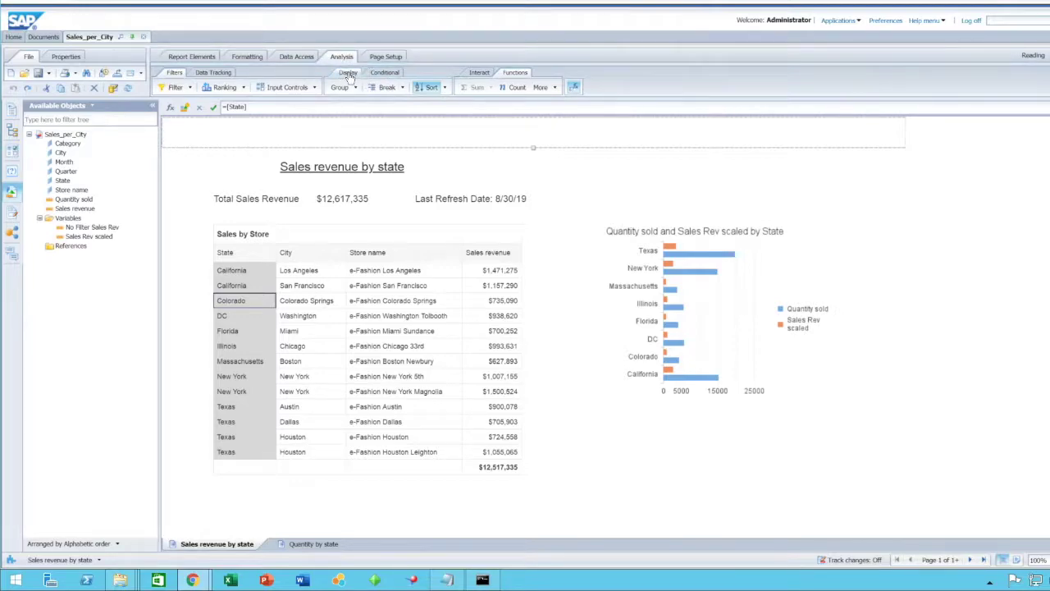
- Add a break on State and check California's $2,628,565 revenue subtotal
left_click(402, 88)
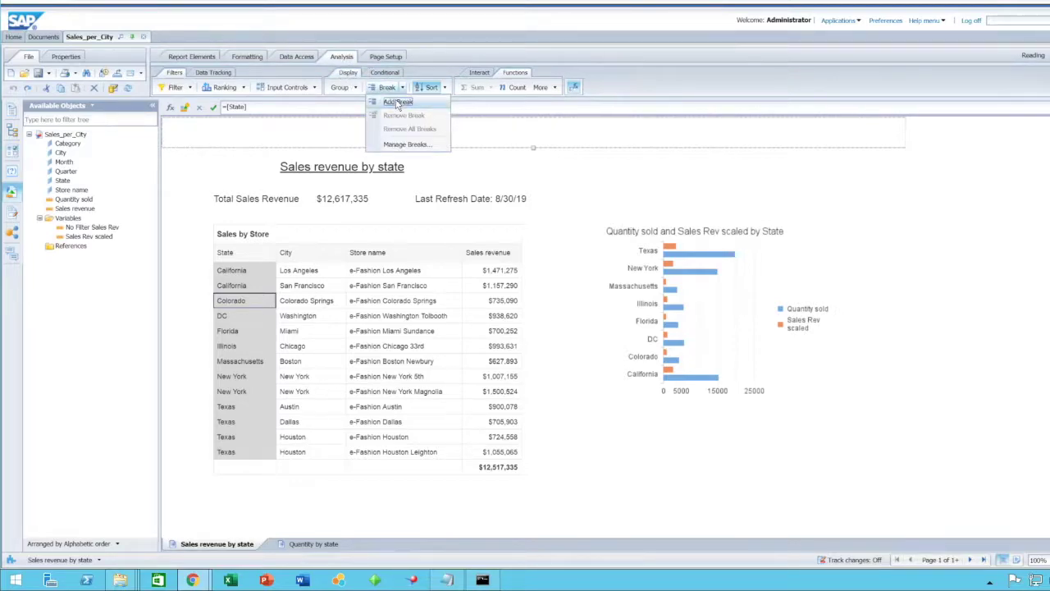
left_click(398, 102)
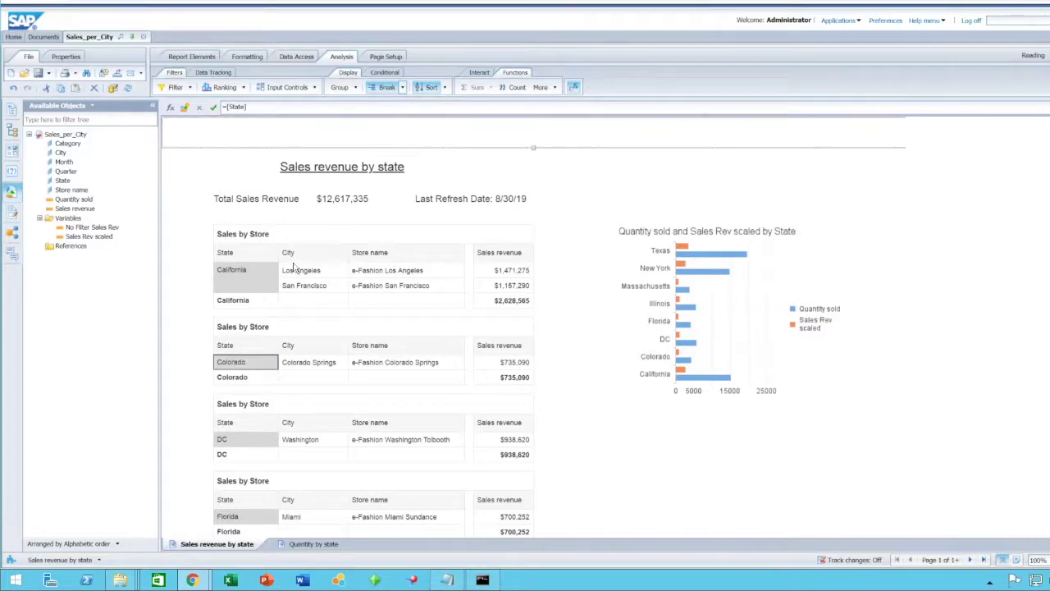
left_click(501, 300)
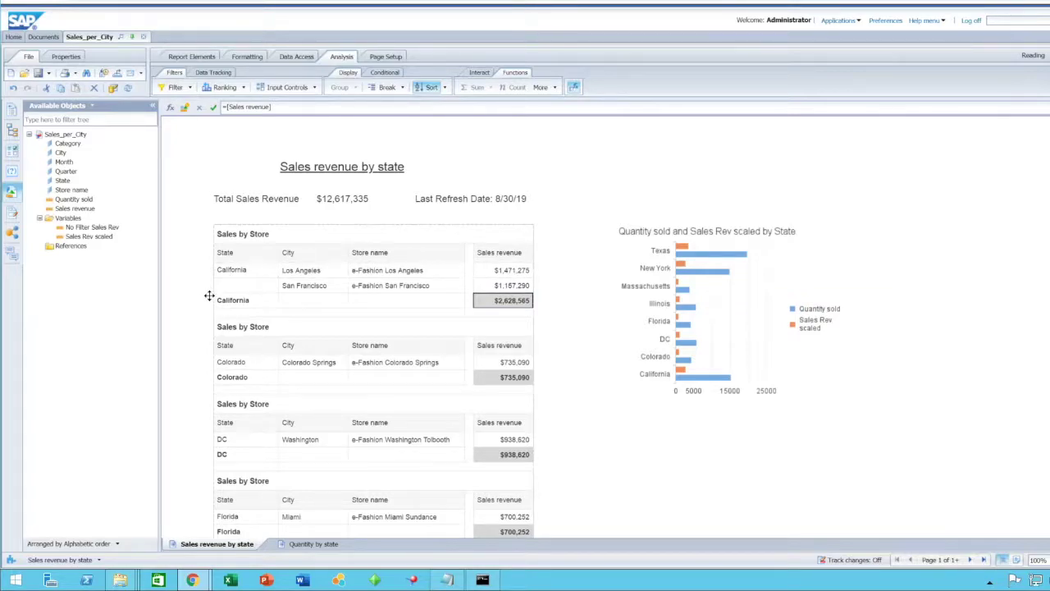
left_click(577, 286)
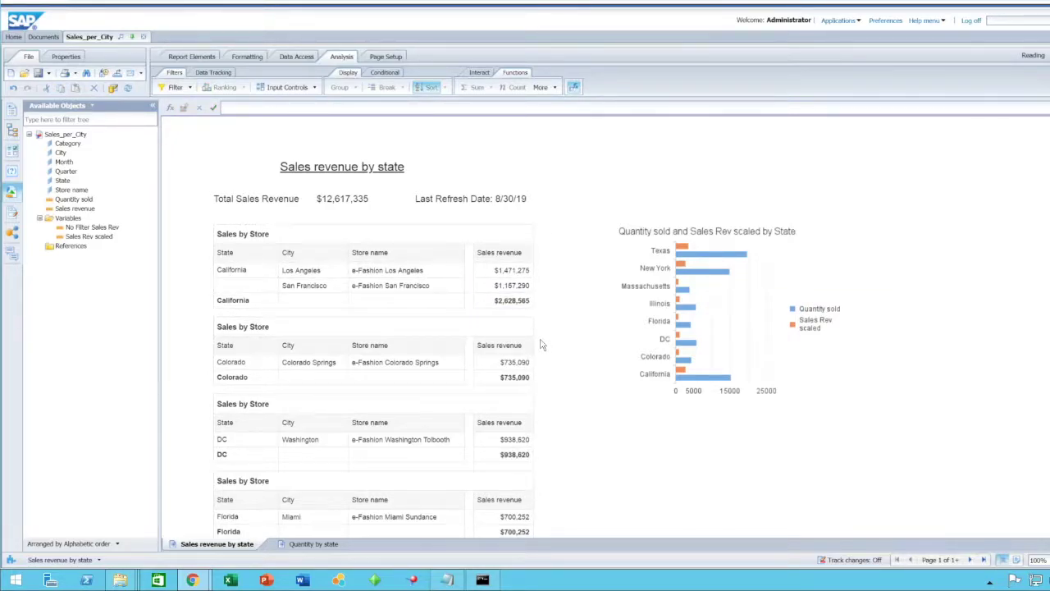
left_click(837, 394)
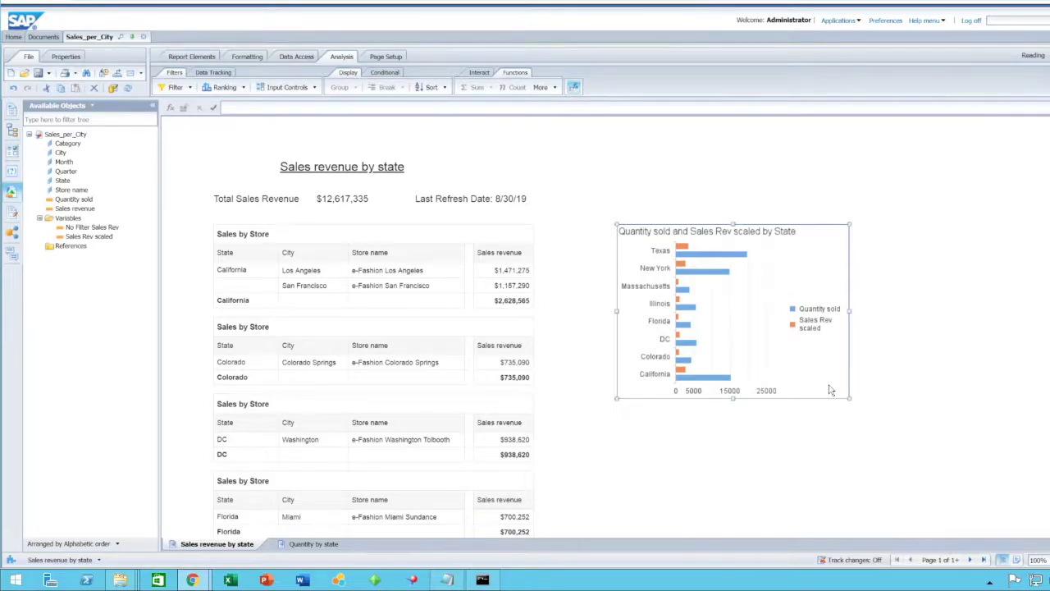
- Convert the bar chart into a Funnel chart from the Funnel and Pyramid chart types
right_click(830, 391)
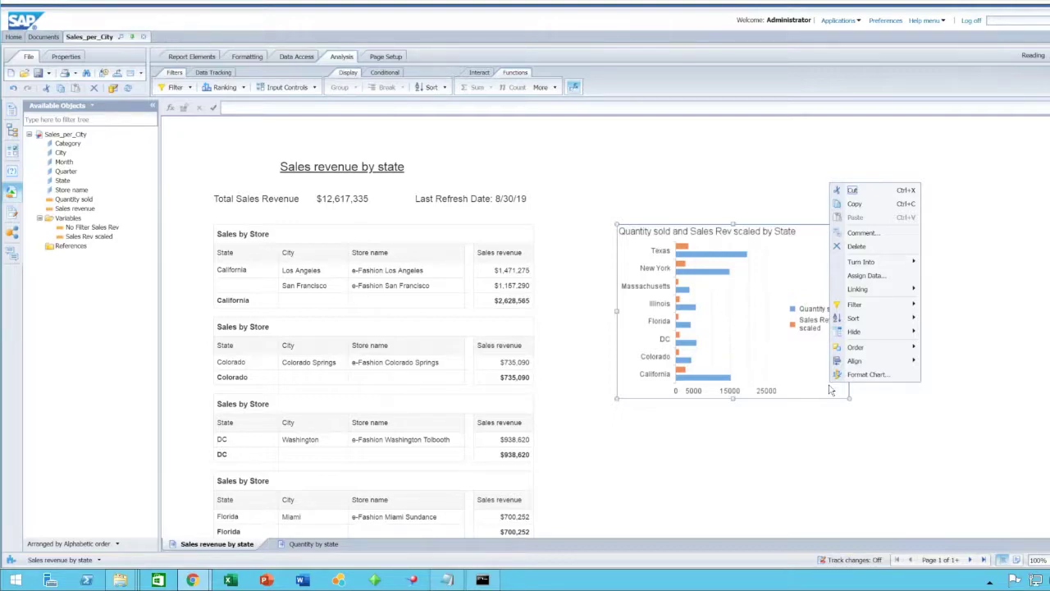
mouse_move(901, 263)
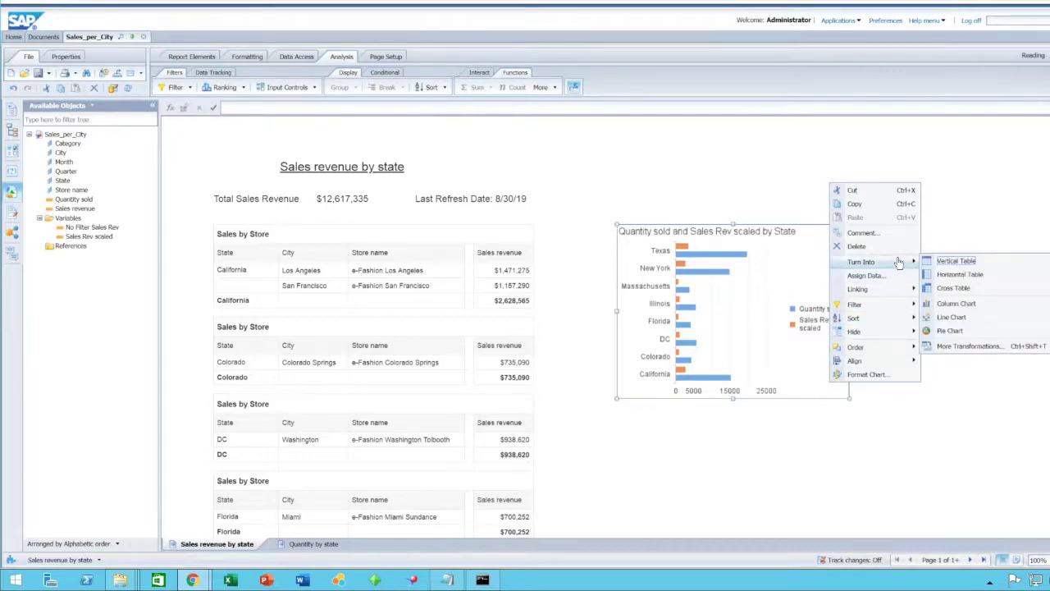
left_click(960, 349)
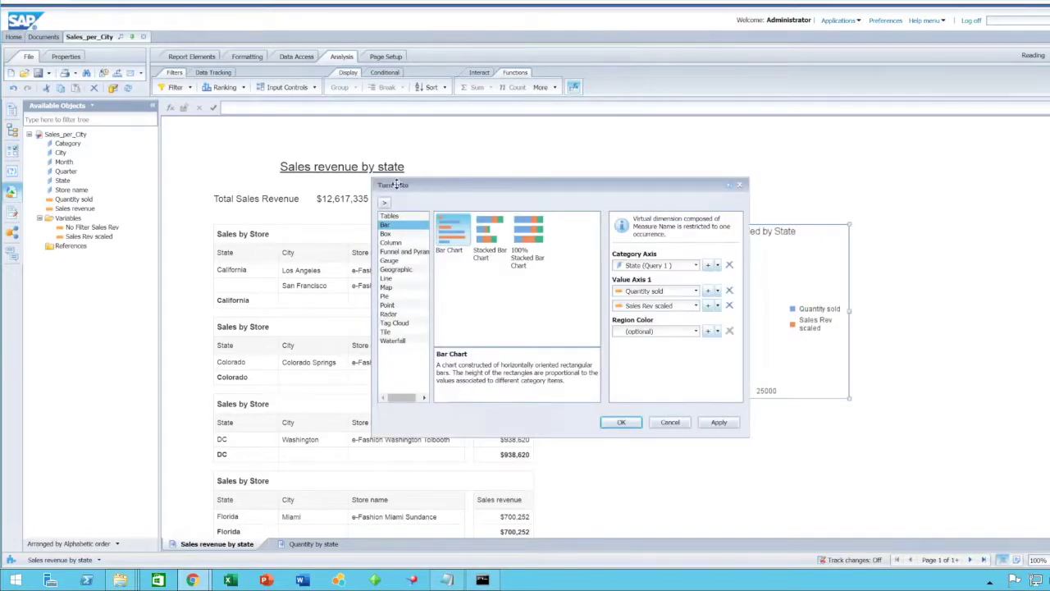
left_click_drag(501, 202, 310, 195)
left_click(221, 242)
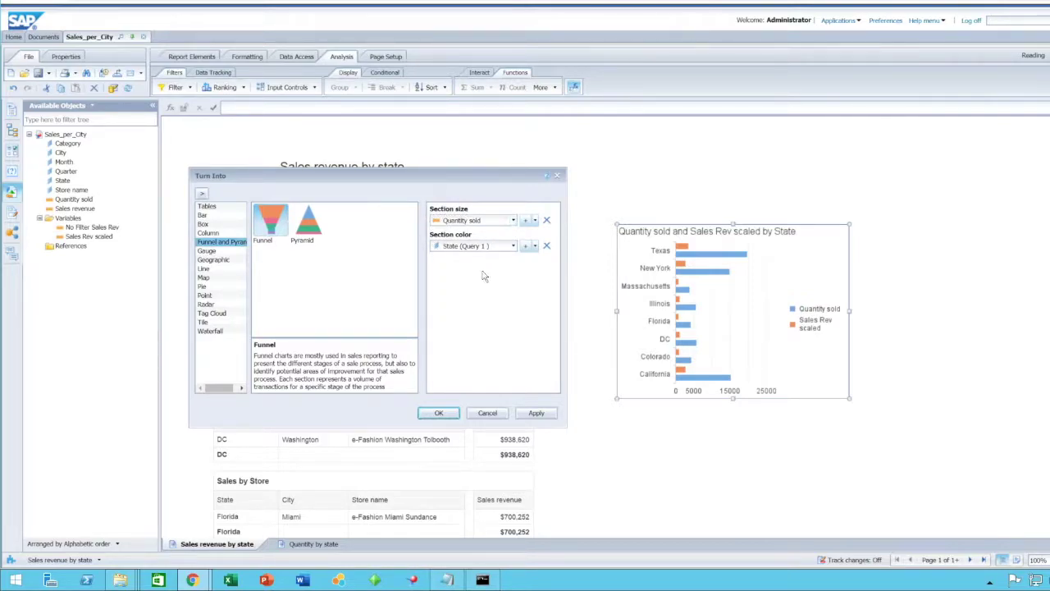
left_click(532, 413)
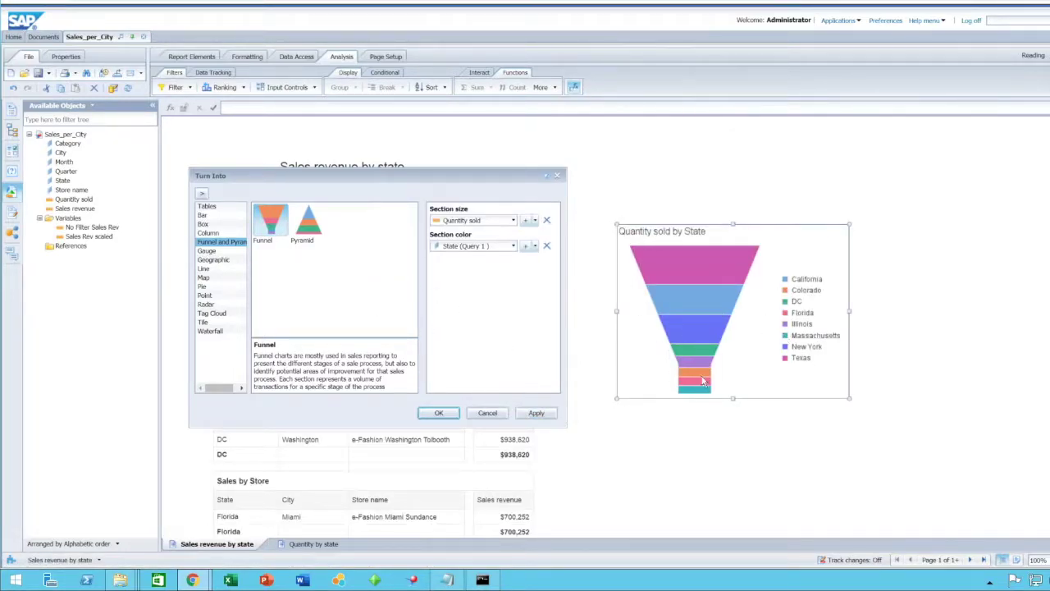
left_click(440, 413)
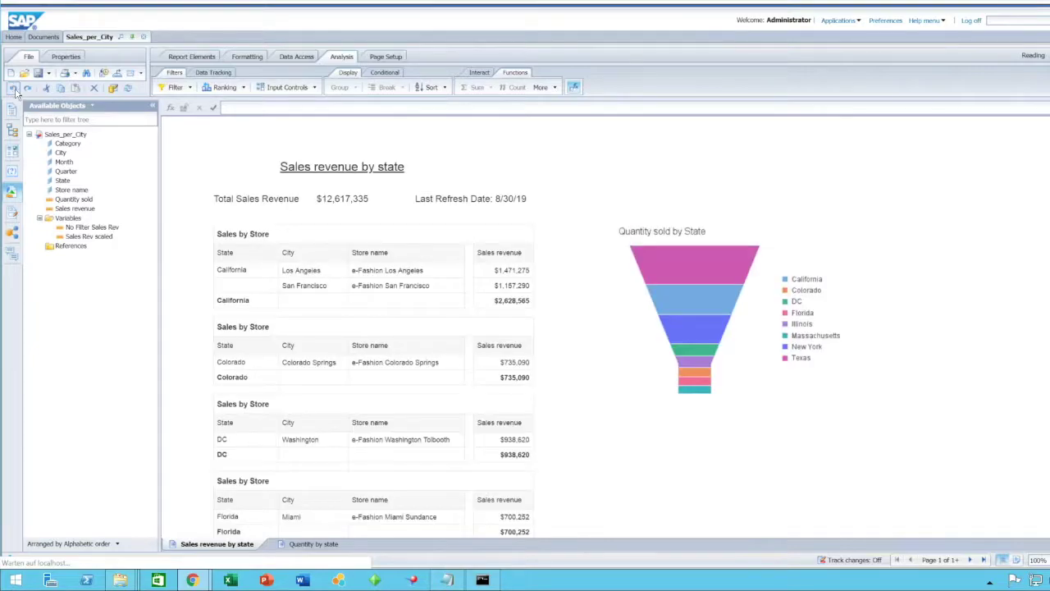
left_click(14, 90)
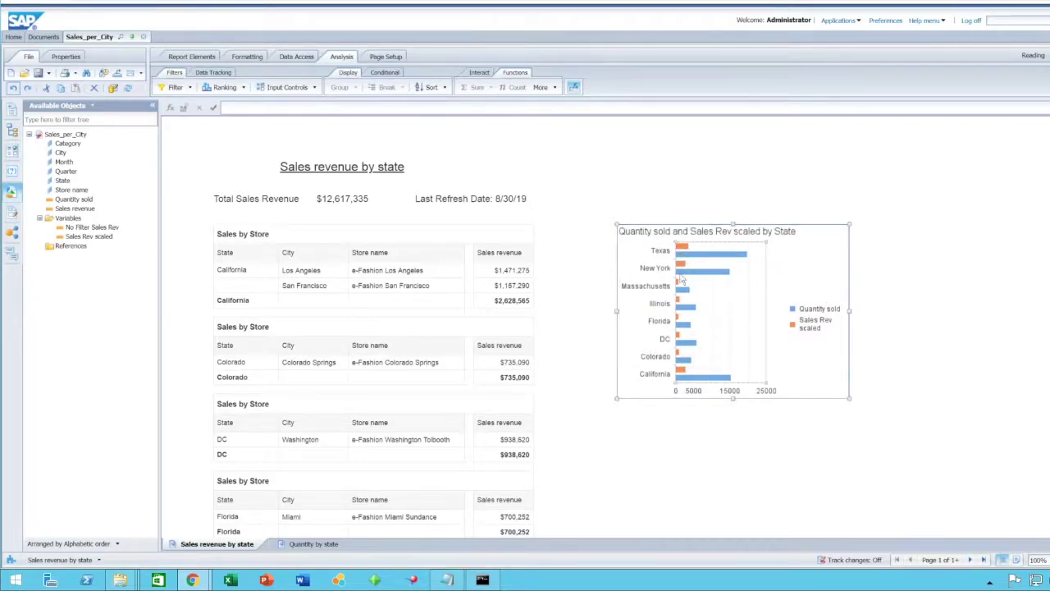
left_click(808, 312)
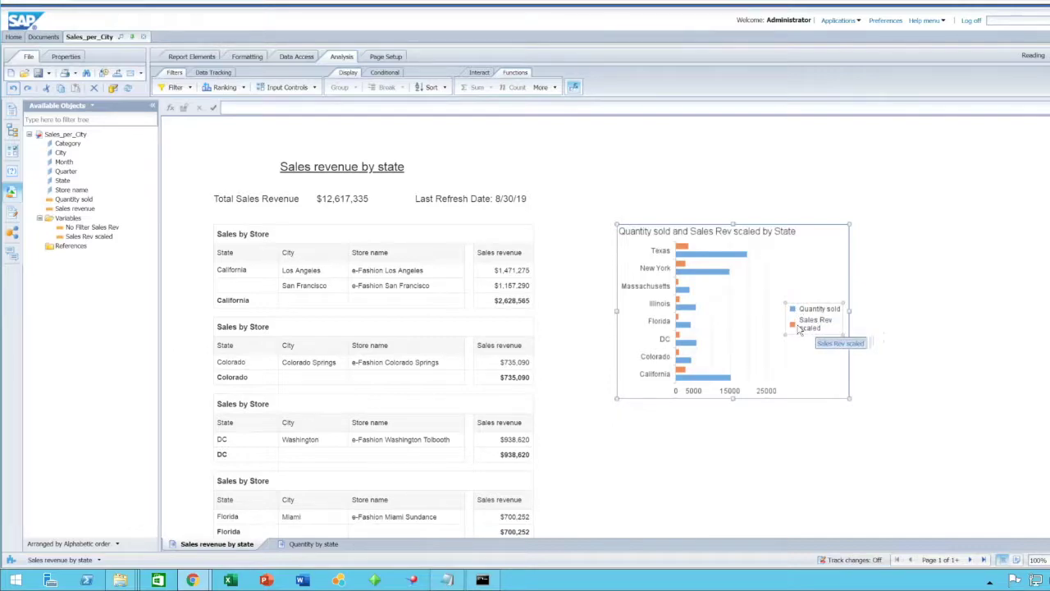
left_click(719, 295)
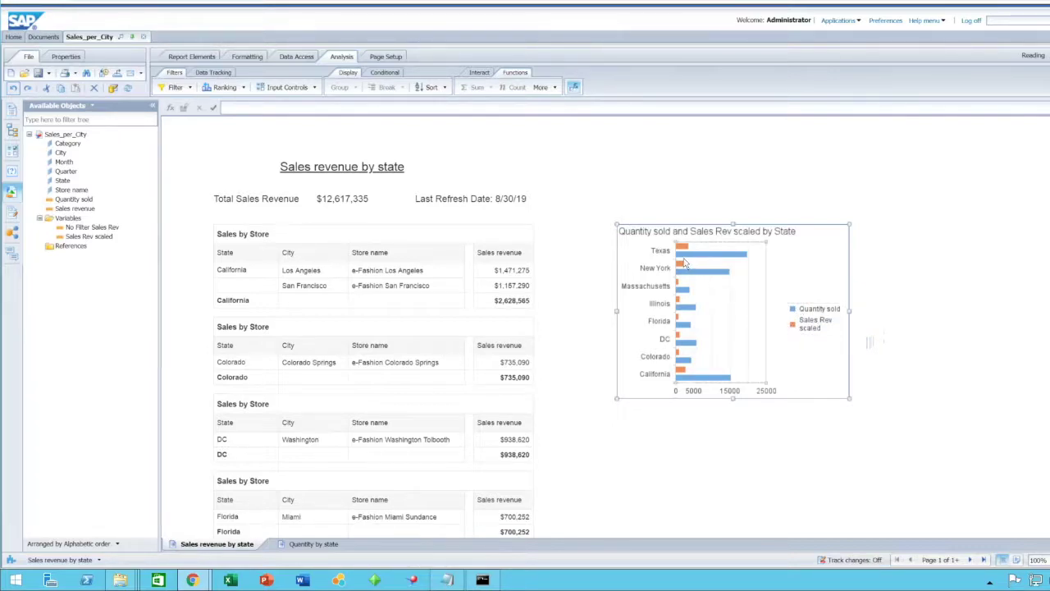
mouse_move(681, 255)
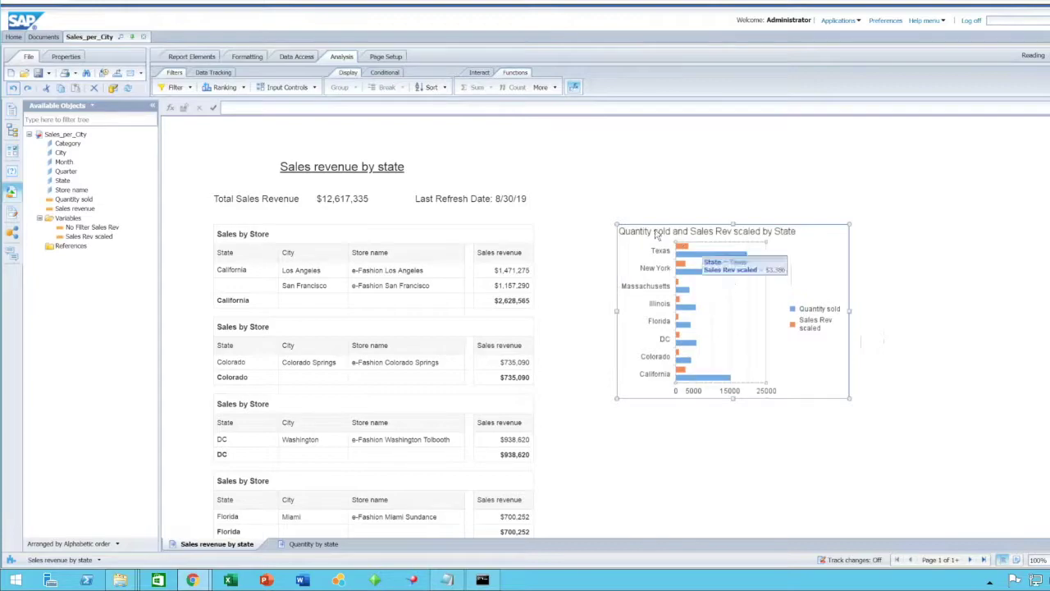
right_click(826, 371)
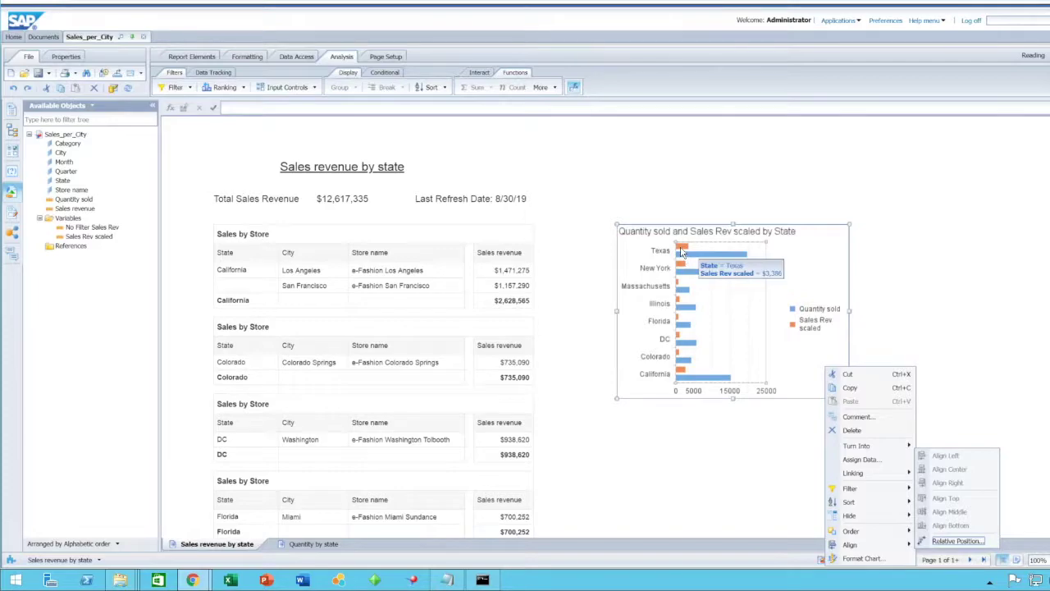
mouse_move(684, 247)
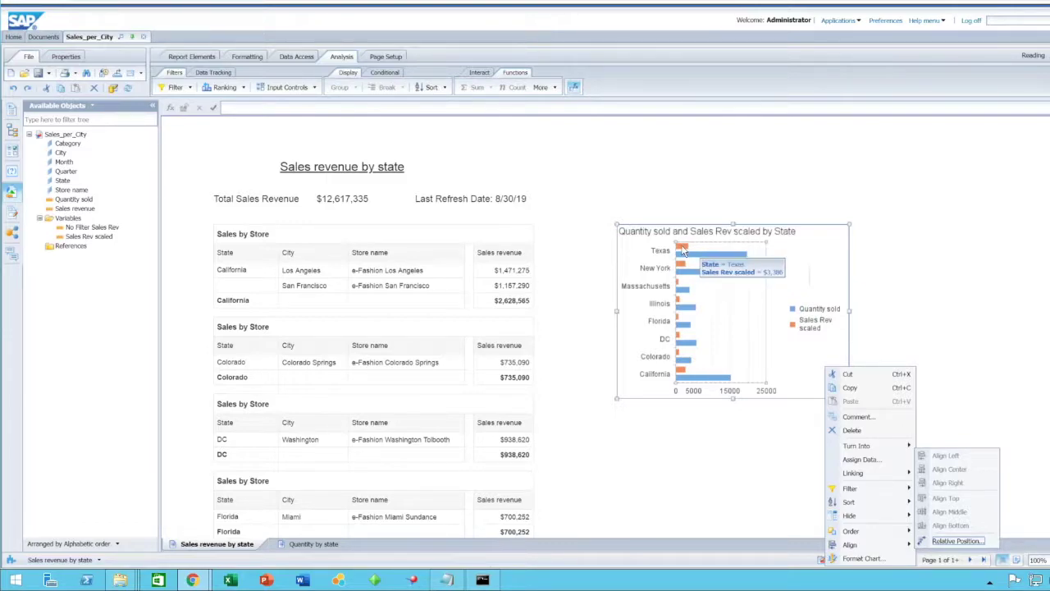
left_click(802, 365)
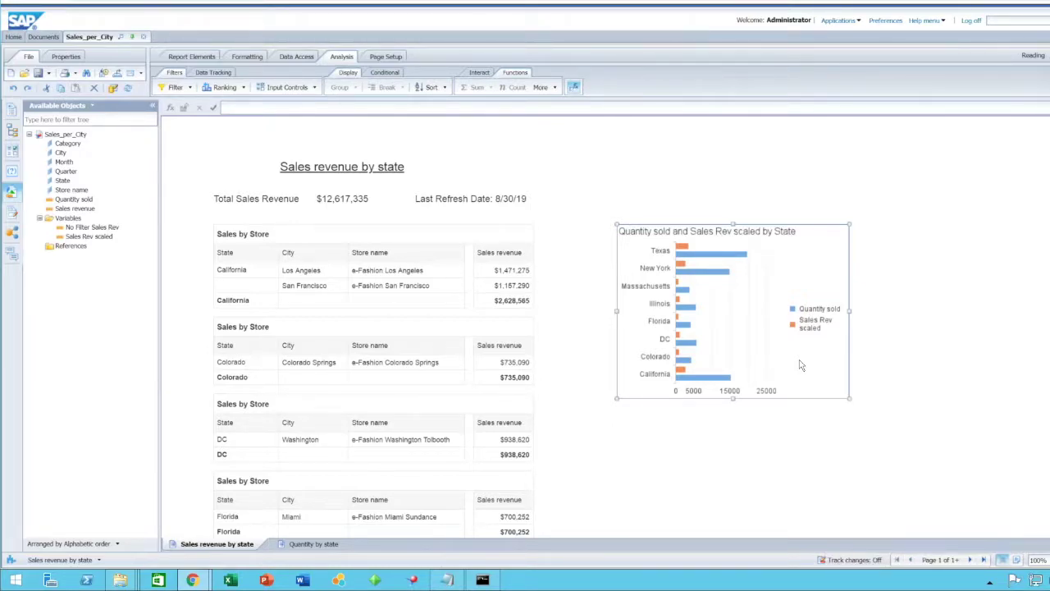
right_click(828, 346)
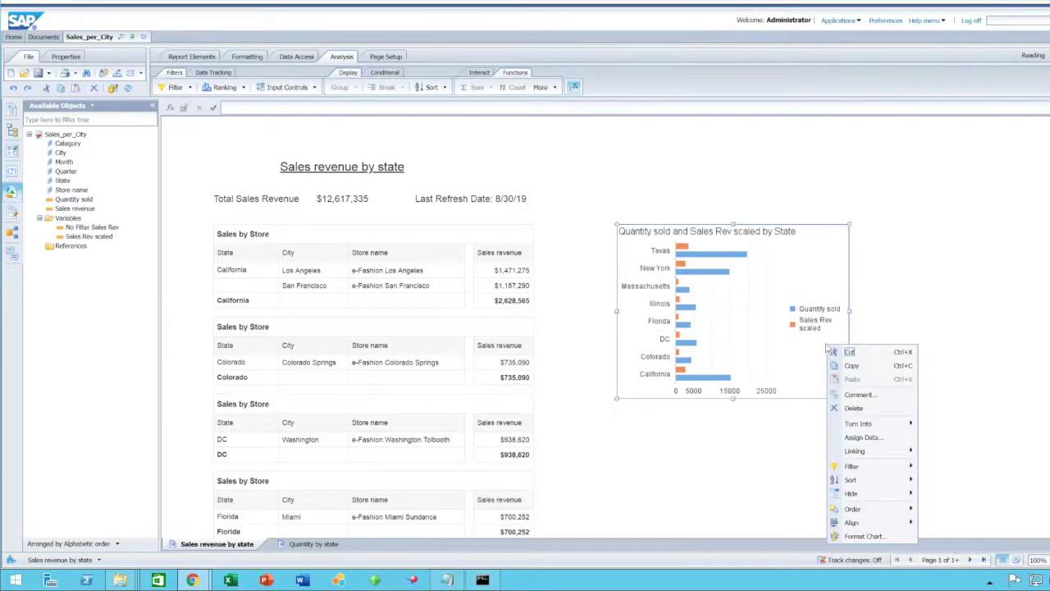
- Set the chart's Plot Area spacing within groups to -75 so the Quantity sold and Sales Rev bars overlap
left_click(863, 536)
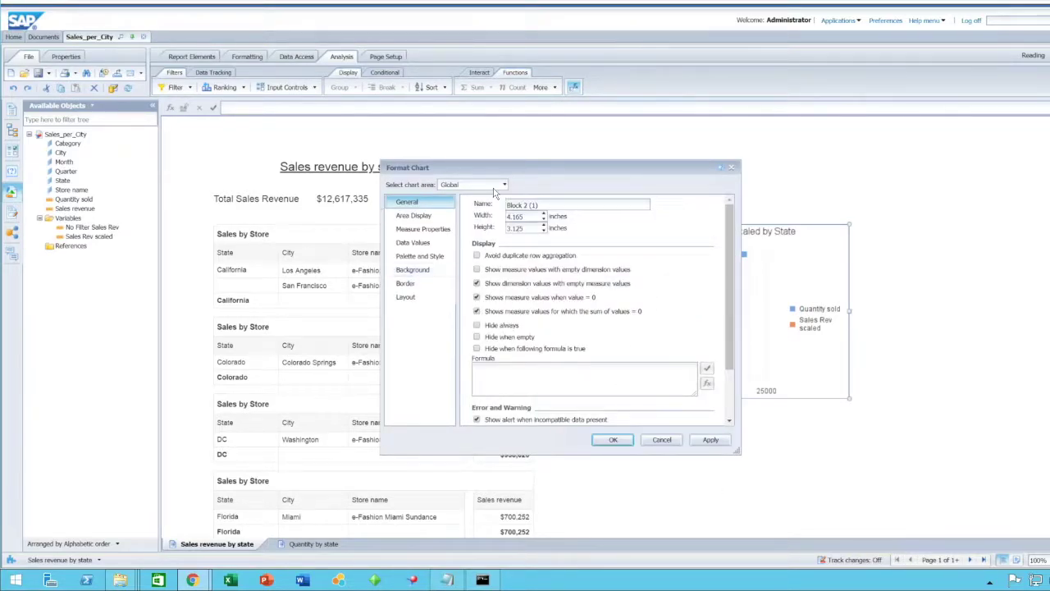
left_click(497, 185)
left_click(463, 271)
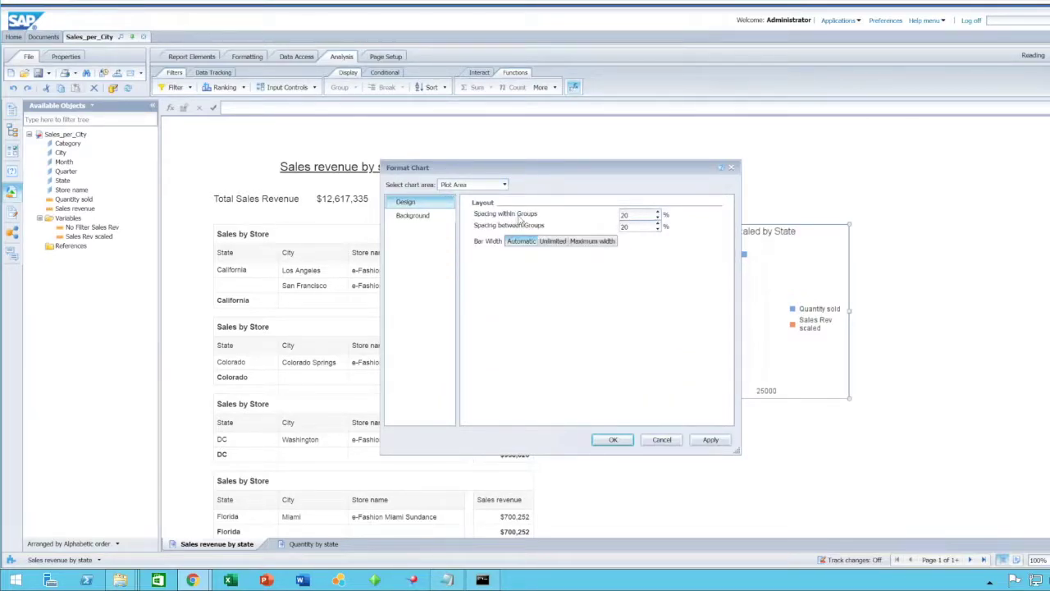
double_click(622, 216)
type("-75")
left_click_drag(551, 164, 368, 164)
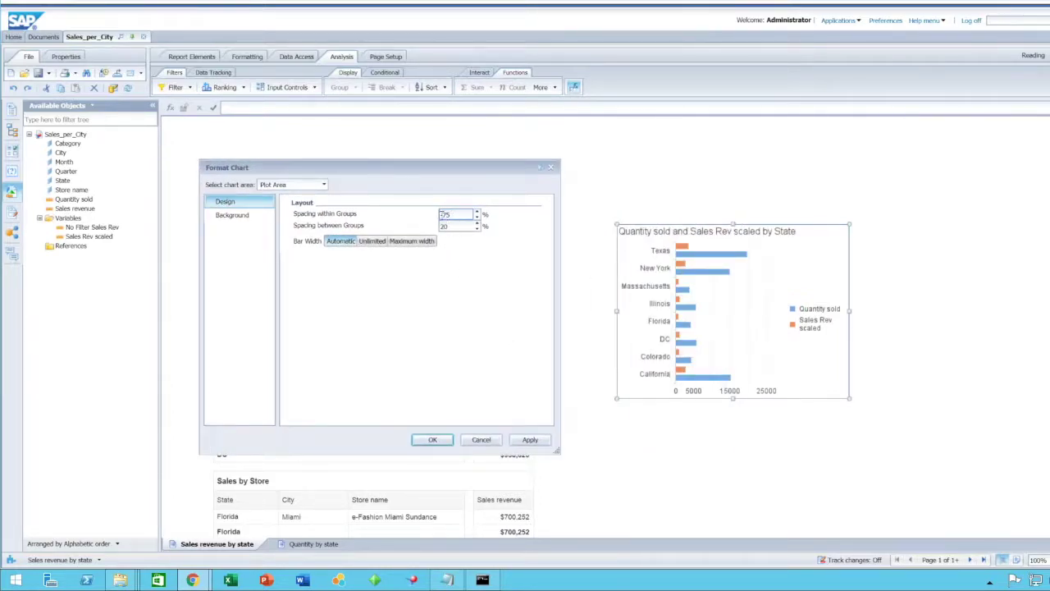
left_click(530, 440)
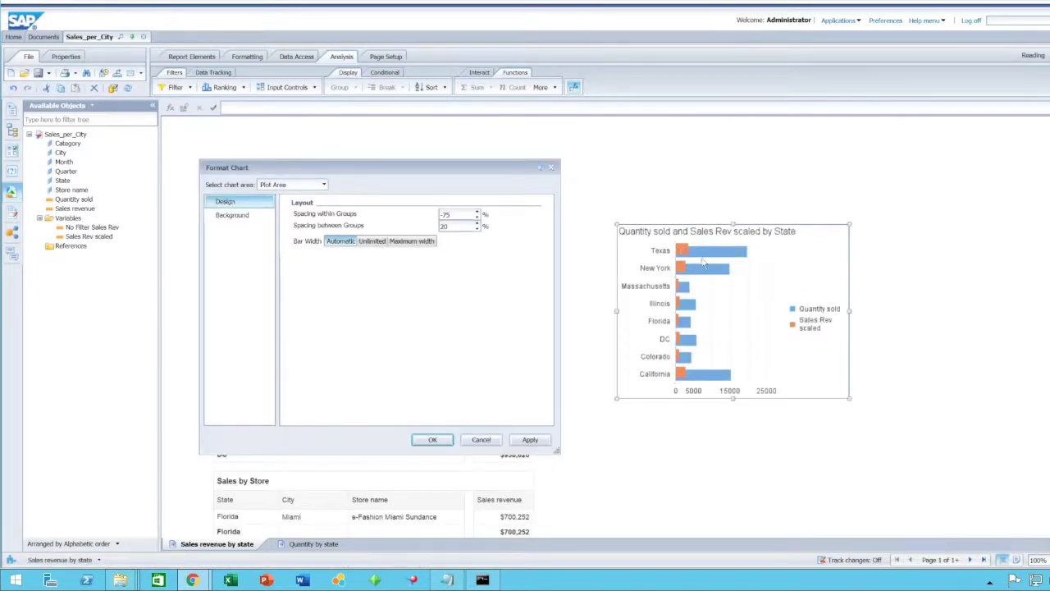
left_click(436, 440)
left_click(652, 452)
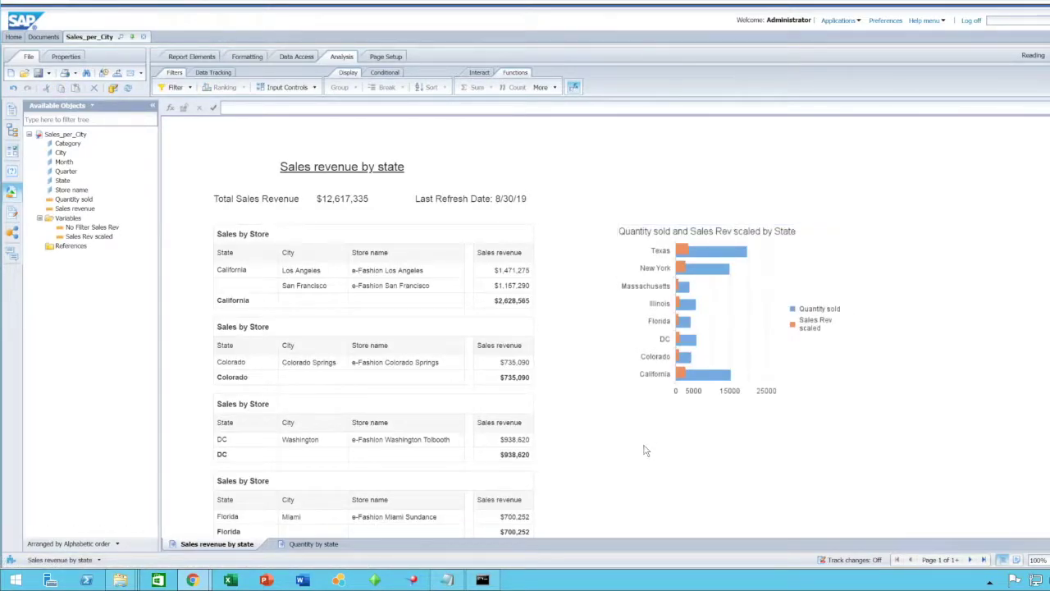
left_click(212, 200)
left_click(189, 168)
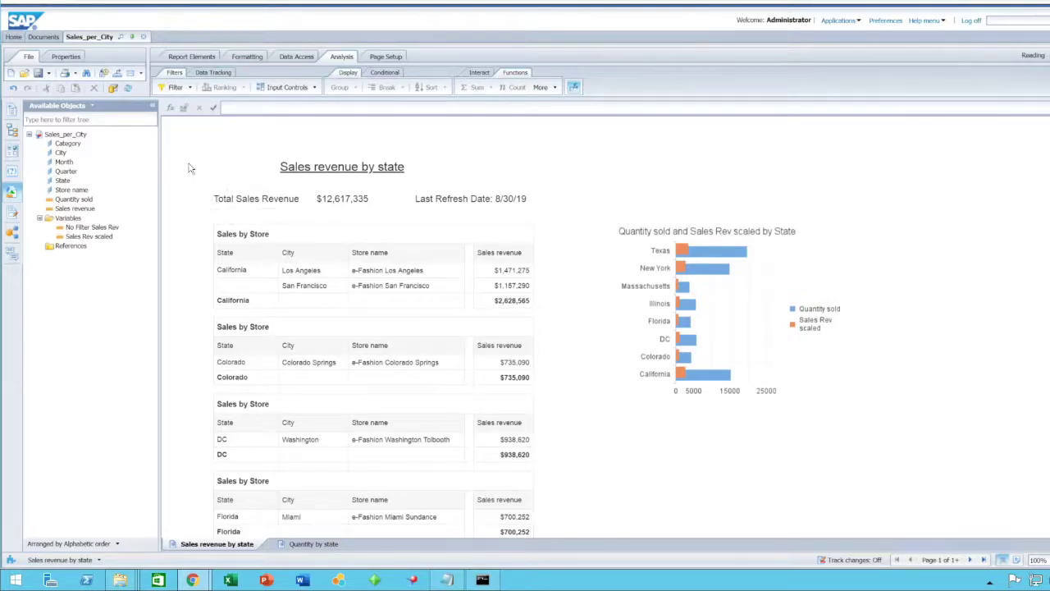
left_click(119, 74)
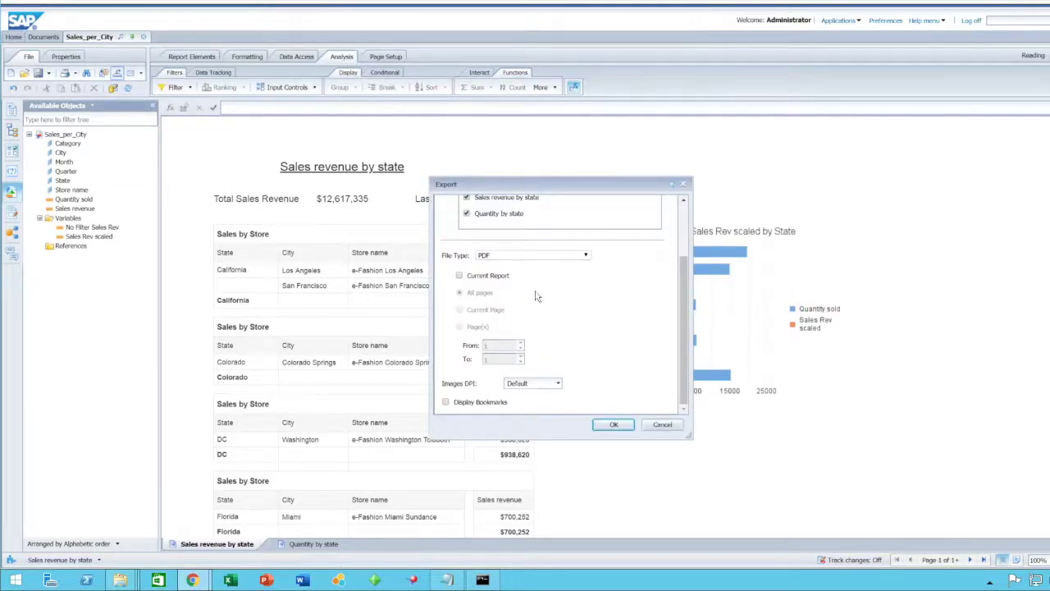
scroll(535, 294, "up", 3)
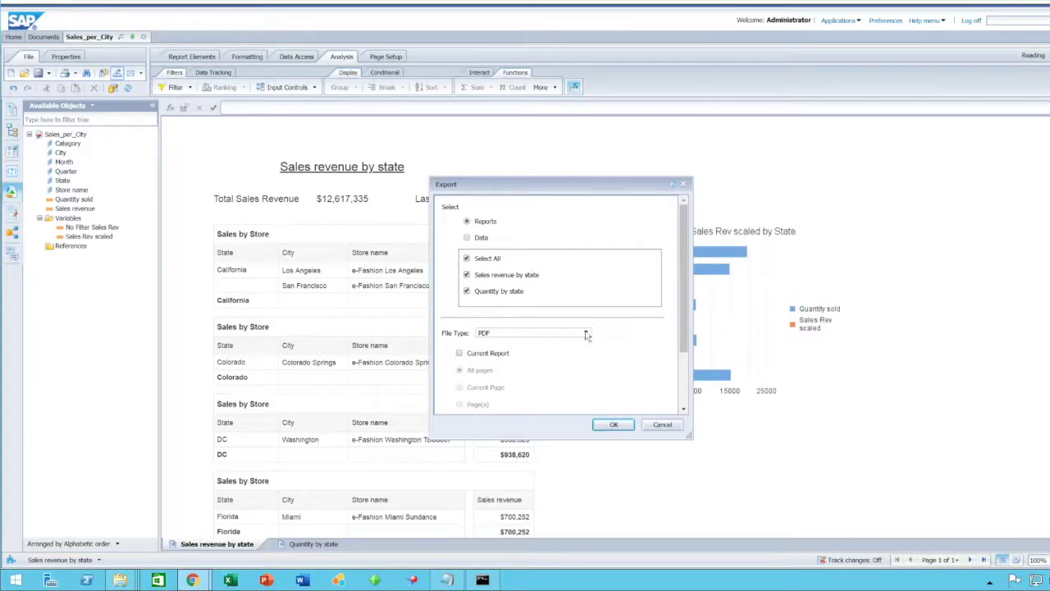
left_click_drag(684, 335, 690, 407)
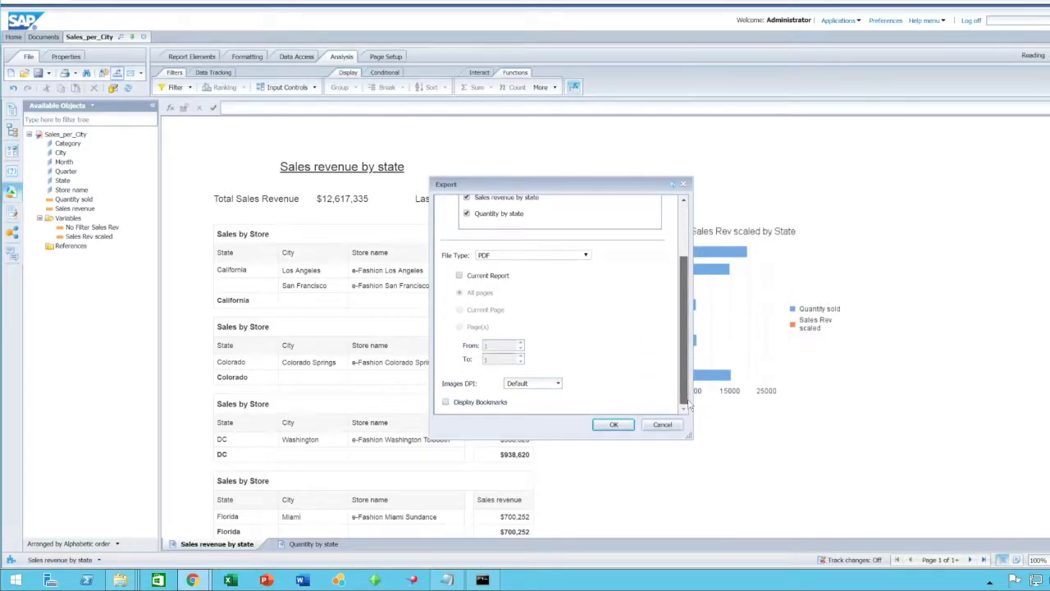
left_click(583, 257)
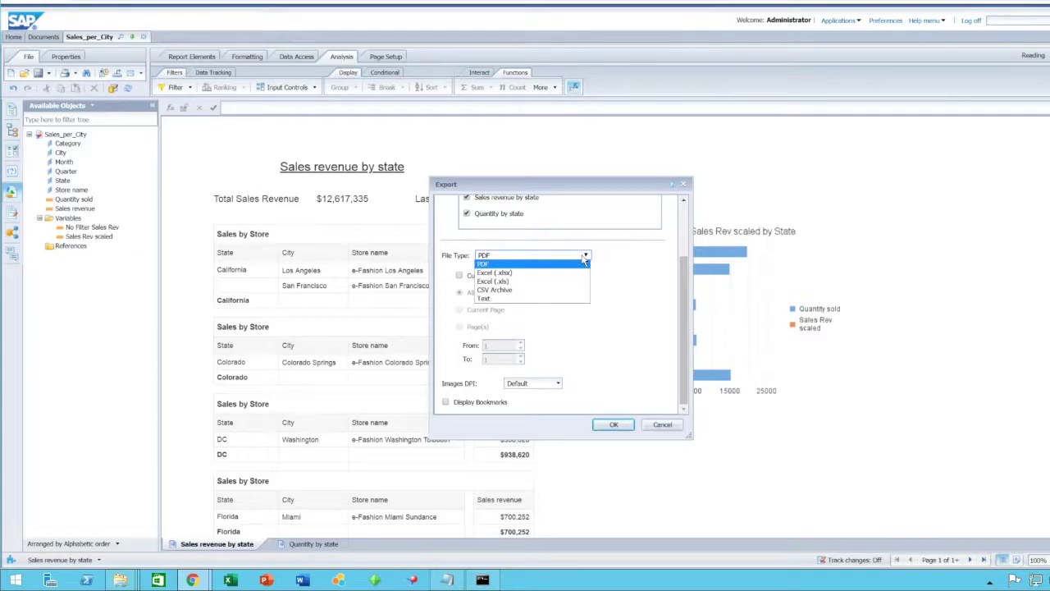
left_click(663, 335)
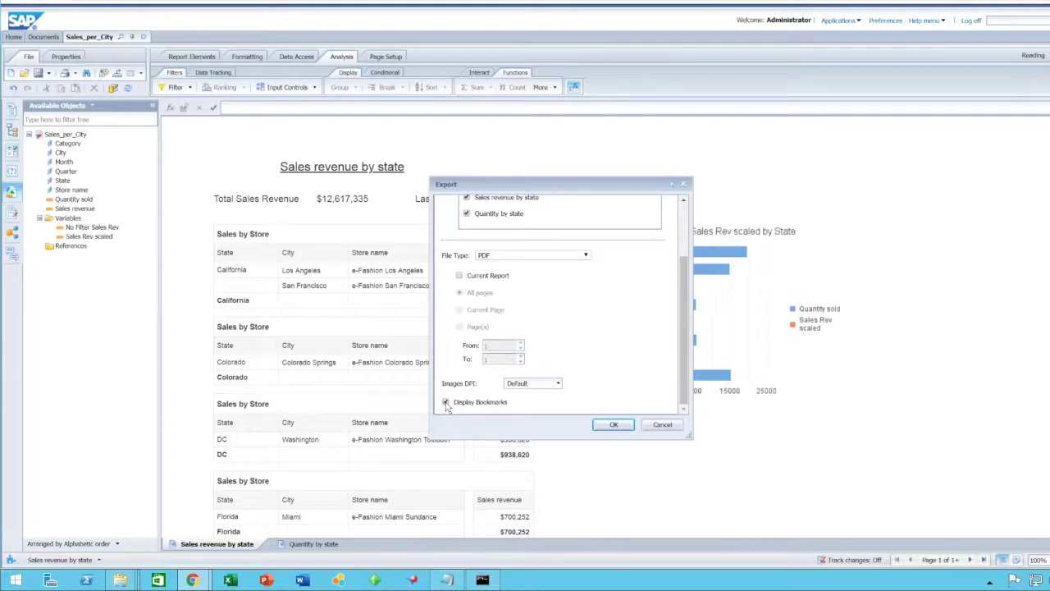
left_click(446, 402)
left_click(663, 425)
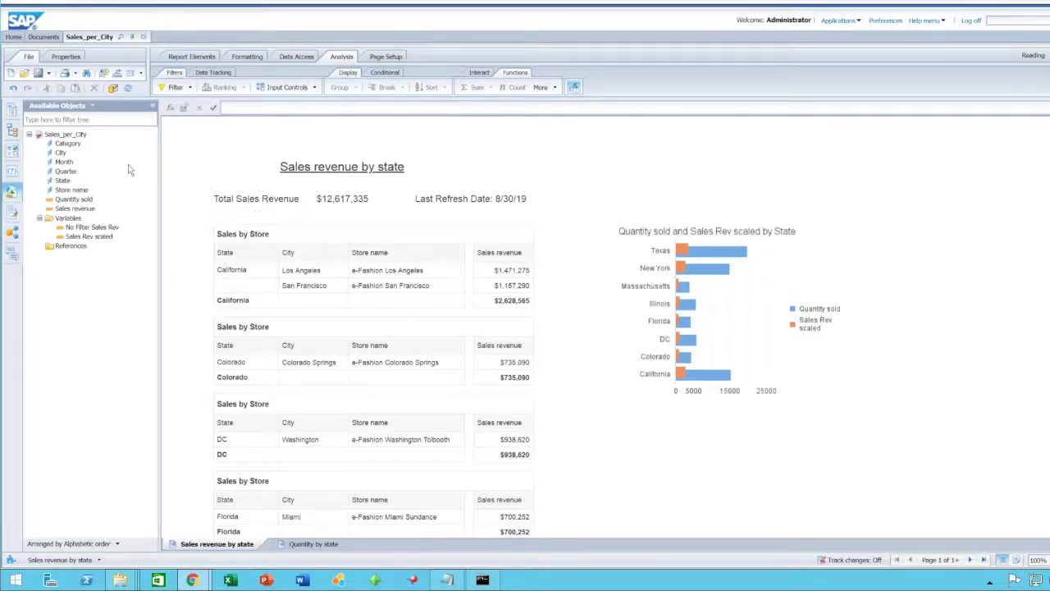
left_click(114, 88)
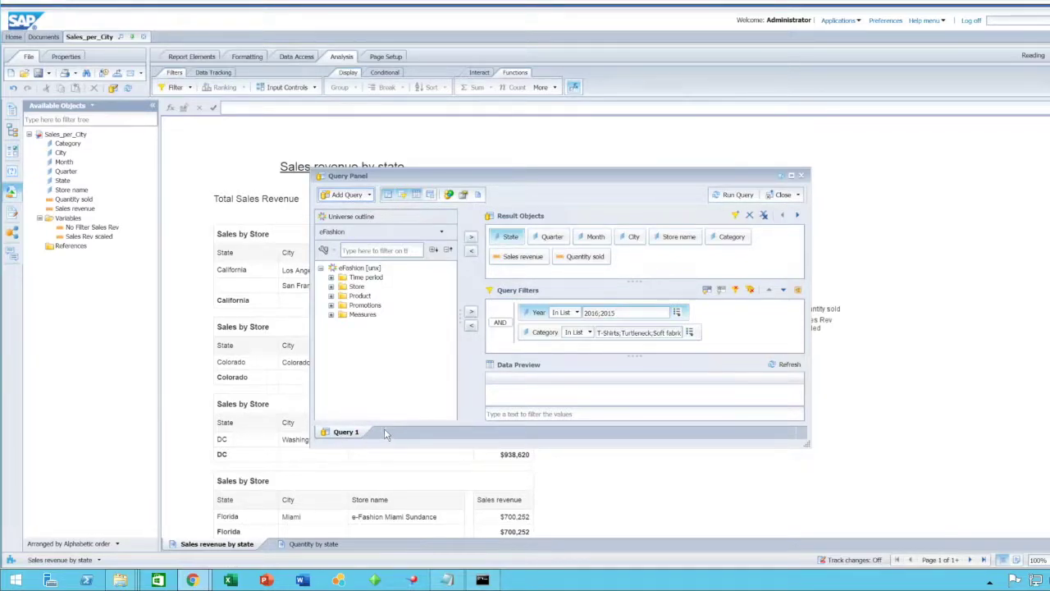
- Uncheck Refreshable in Query 1's Query Properties and confirm
left_click(464, 197)
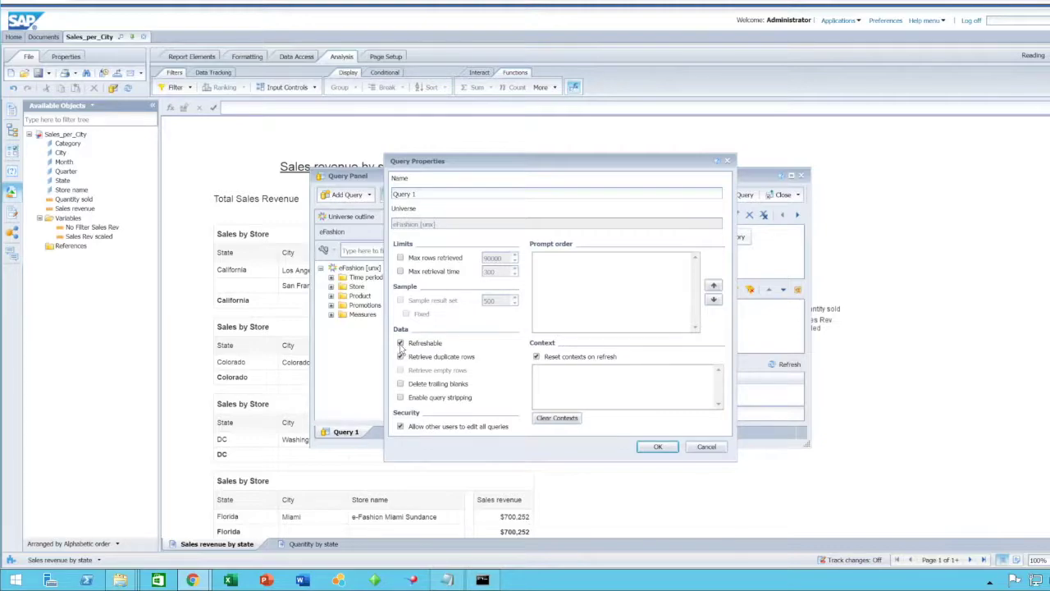
left_click(400, 344)
left_click(658, 447)
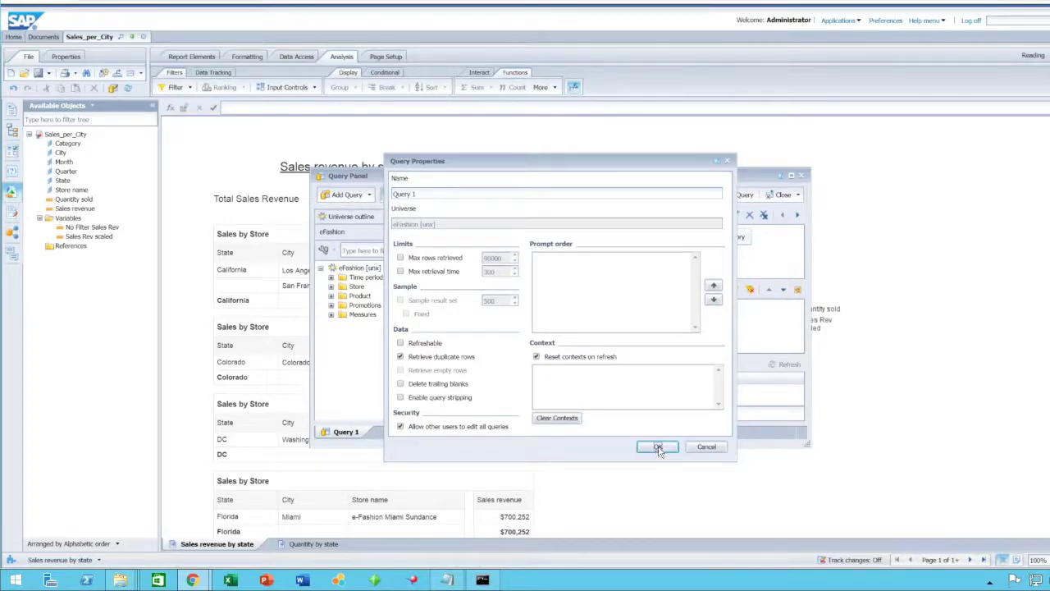